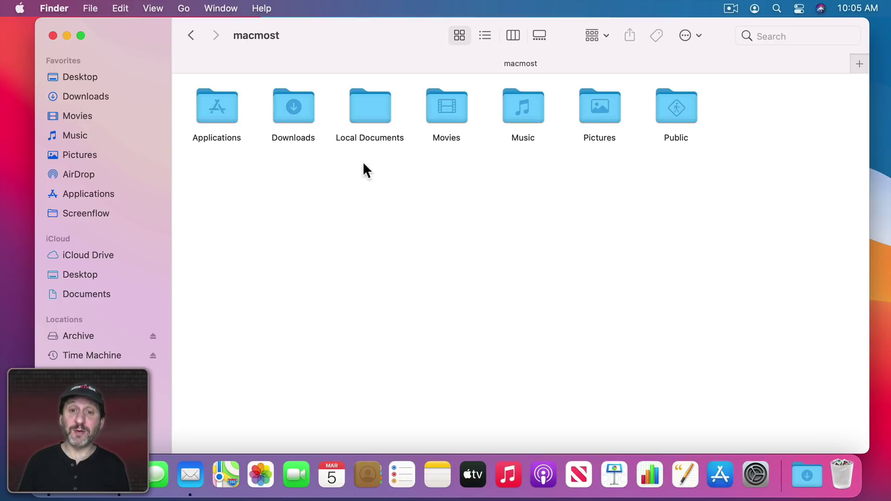
- Browse the home folders and open the empty Downloads folder in list view
left_click(451, 114)
left_click(513, 114)
left_click(609, 111)
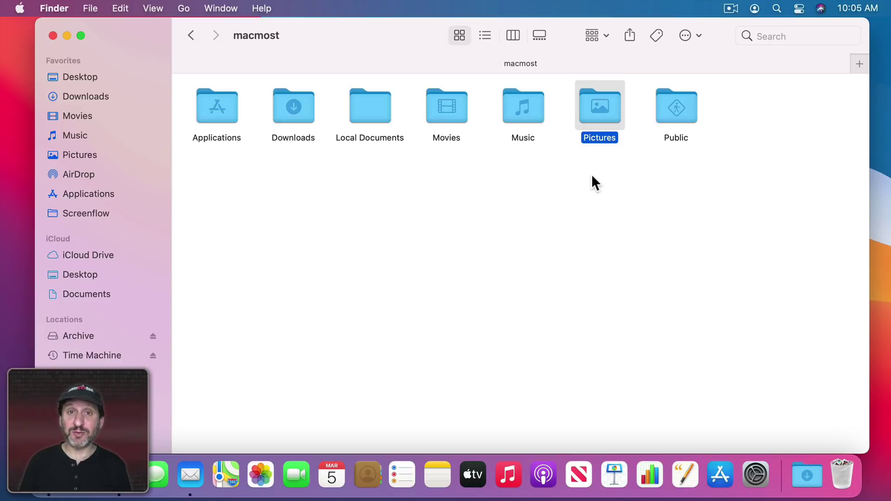
double_click(300, 116)
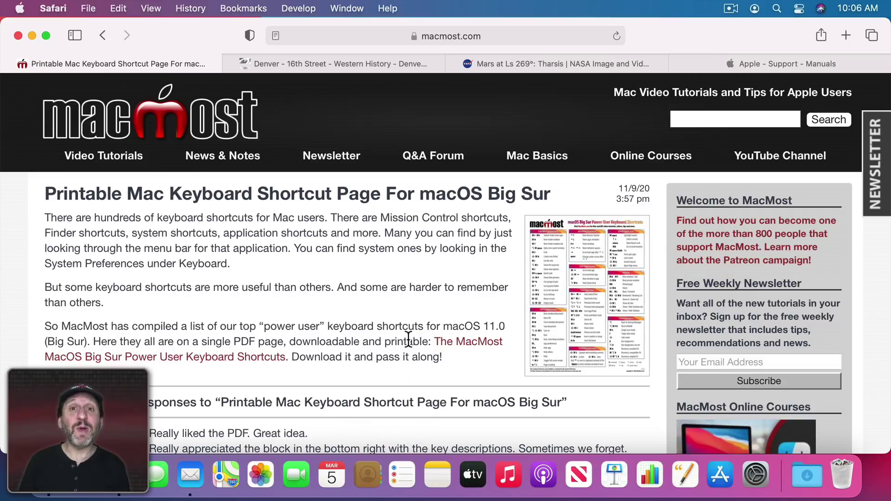
- Download the MacMost Big Sur shortcuts PDF and the medium Denver 16th Street photo, allowing the library site
left_click(450, 346)
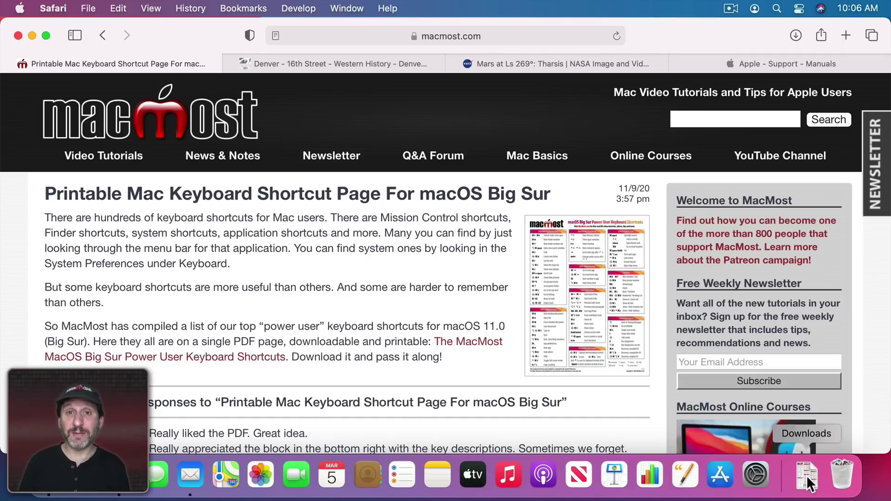
key("ctrl+Tab")
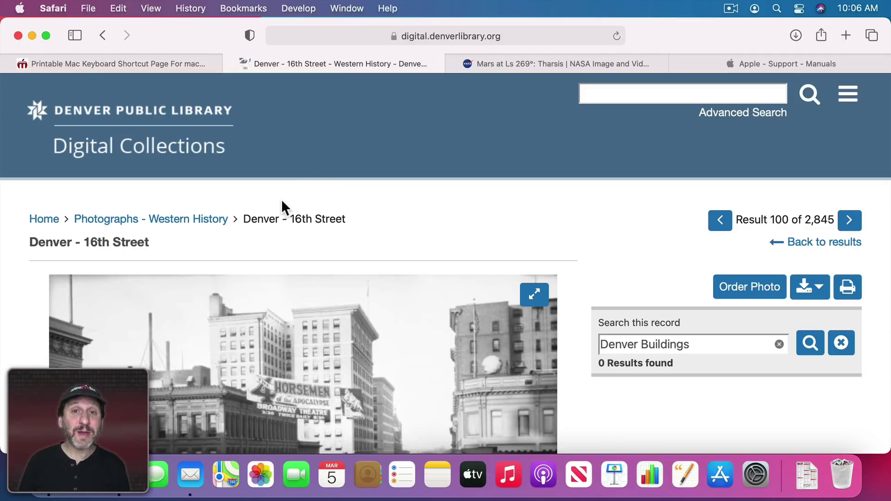
left_click(813, 294)
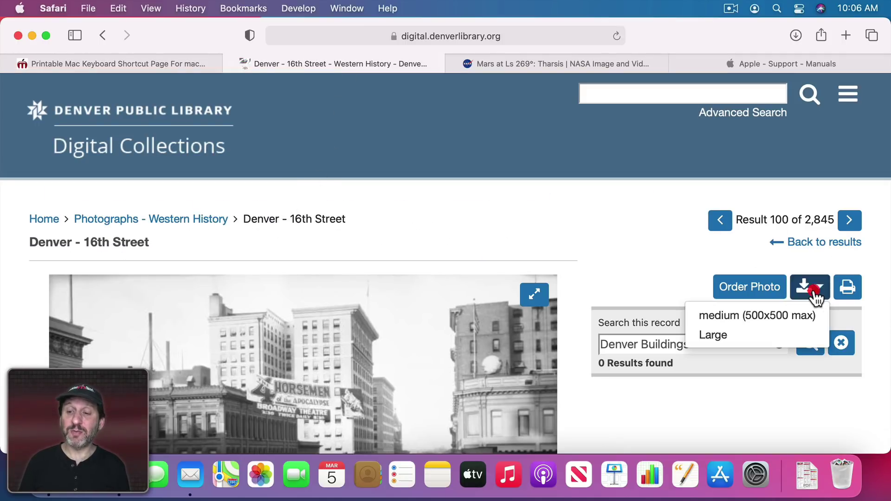
left_click(743, 313)
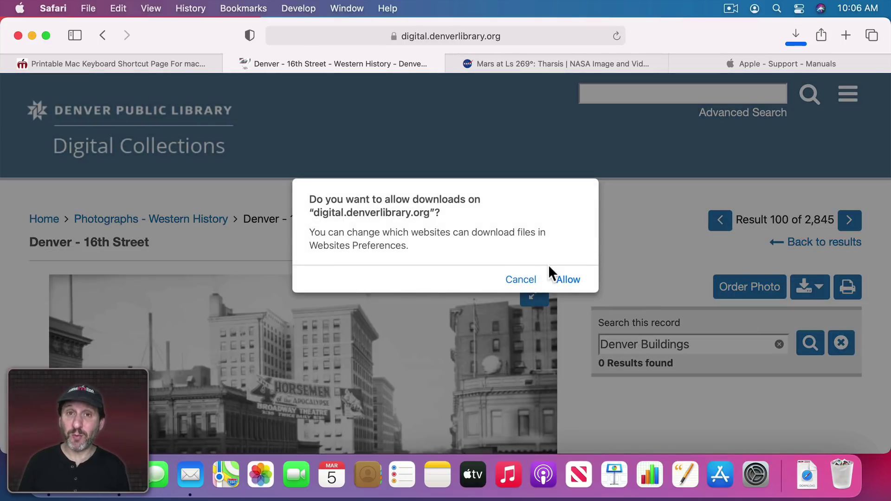
left_click(567, 280)
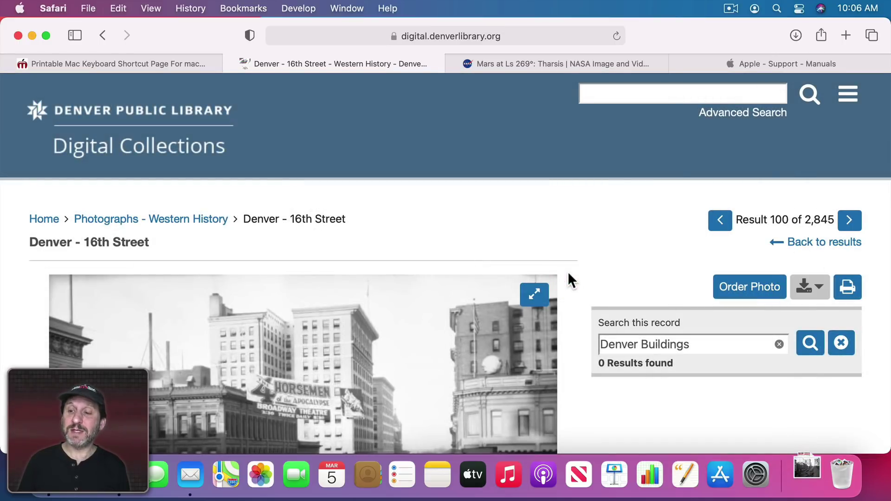
- Save the small 640 x 640 Mars image PIA04131~small.jpg to Downloads
left_click(534, 62)
mouse_move(528, 288)
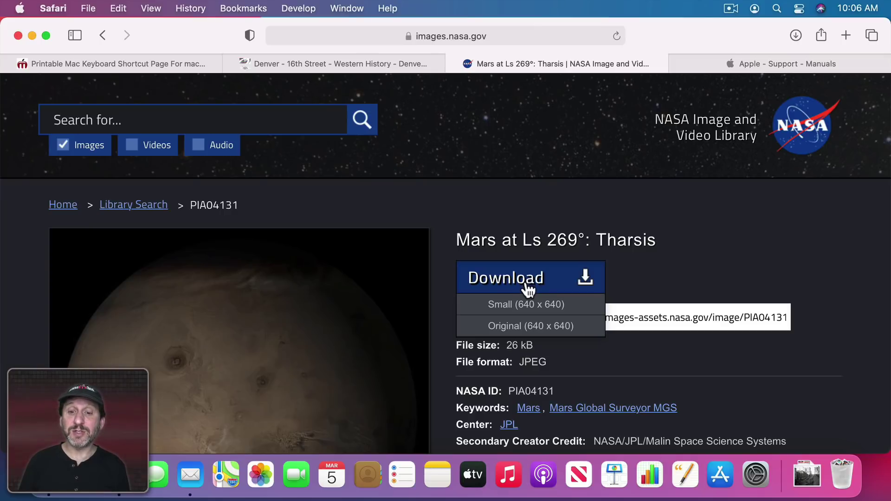
left_click(517, 306)
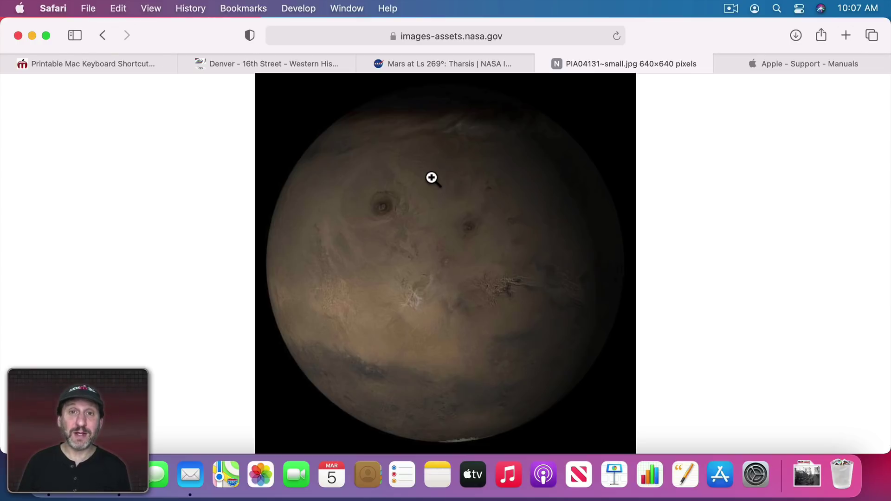
right_click(432, 182)
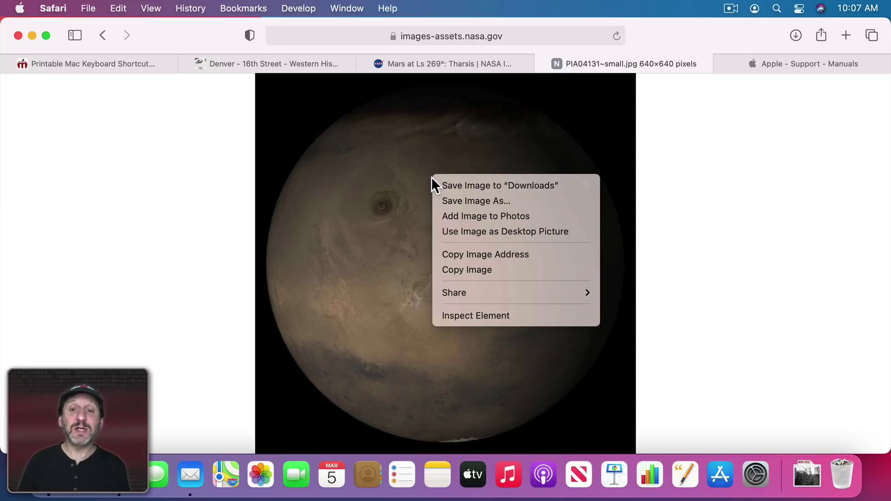
left_click(547, 186)
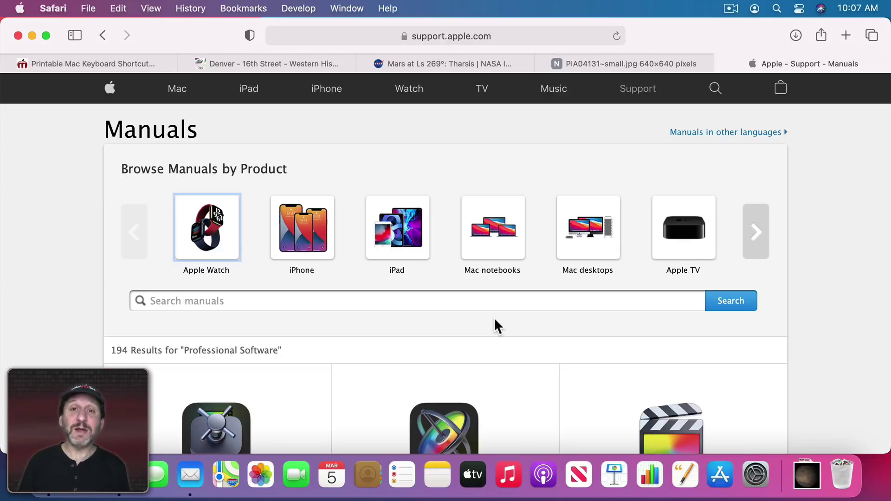
- Download the Compressor User Guide PDF with Download Linked File
scroll(494, 317, "down", 3)
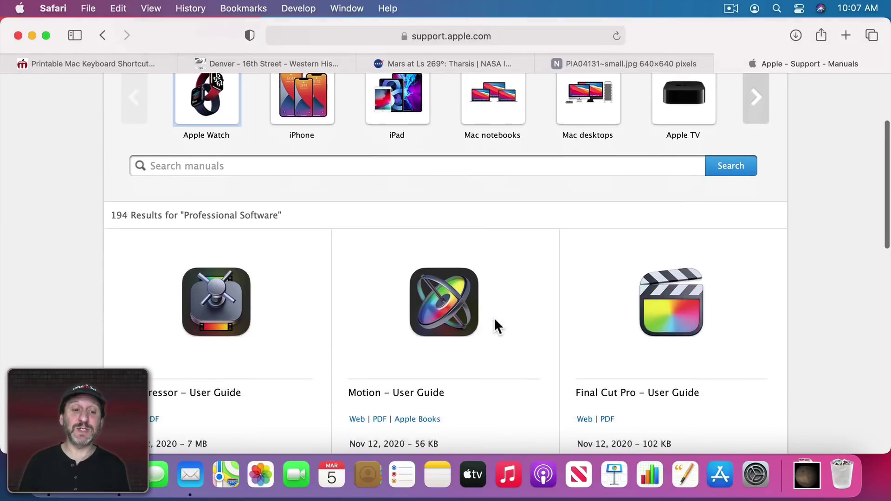
scroll(494, 325, "down", 3)
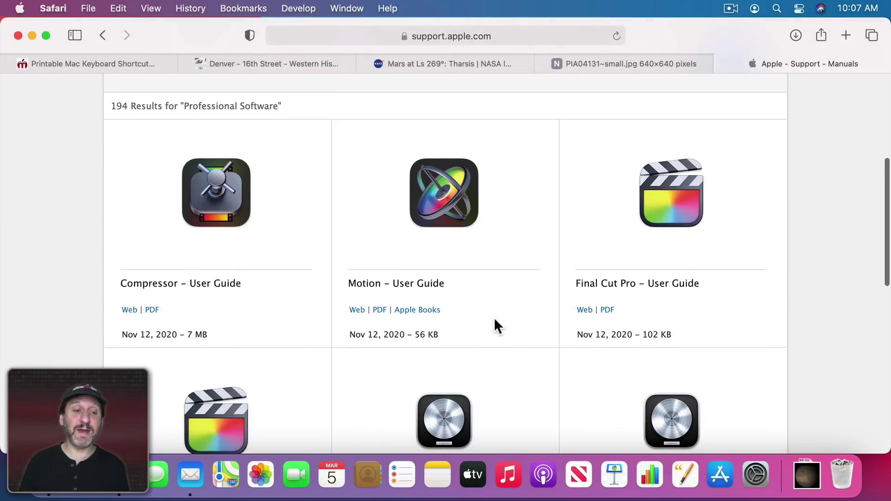
right_click(152, 312)
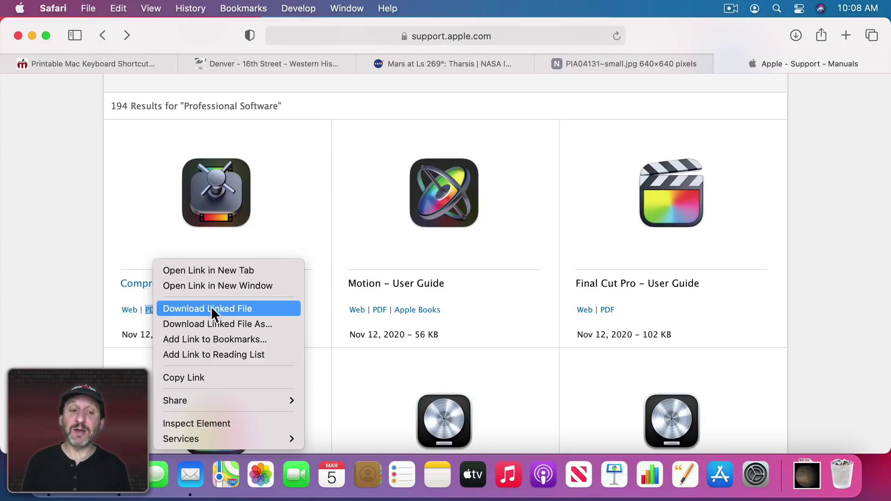
left_click(254, 308)
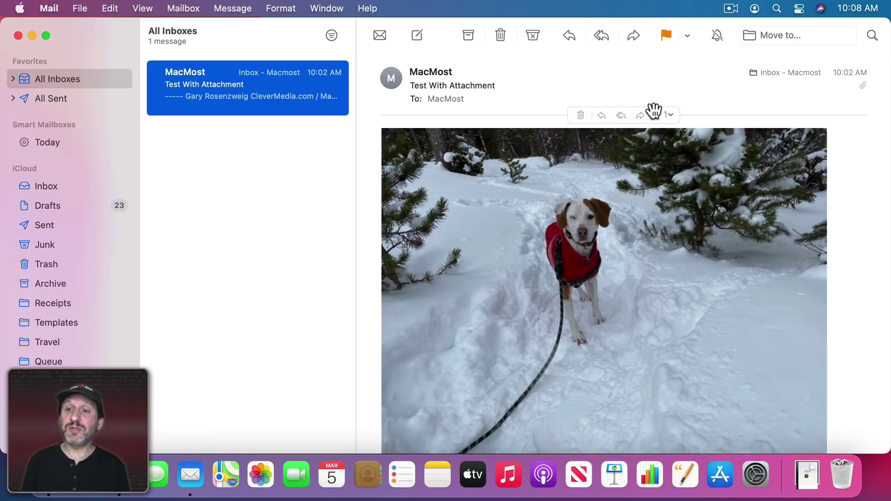
- Save the Mail attachment IMG_5319.jpeg from Test With Attachment into Downloads
left_click(669, 114)
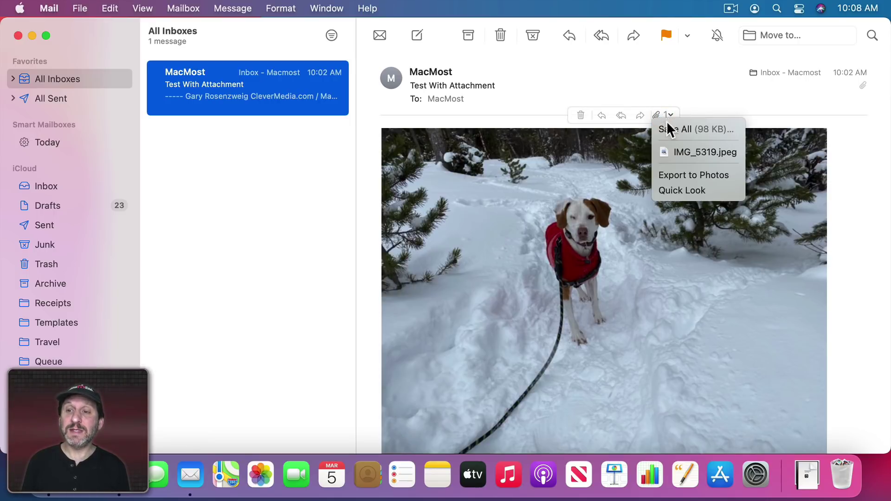
left_click(678, 149)
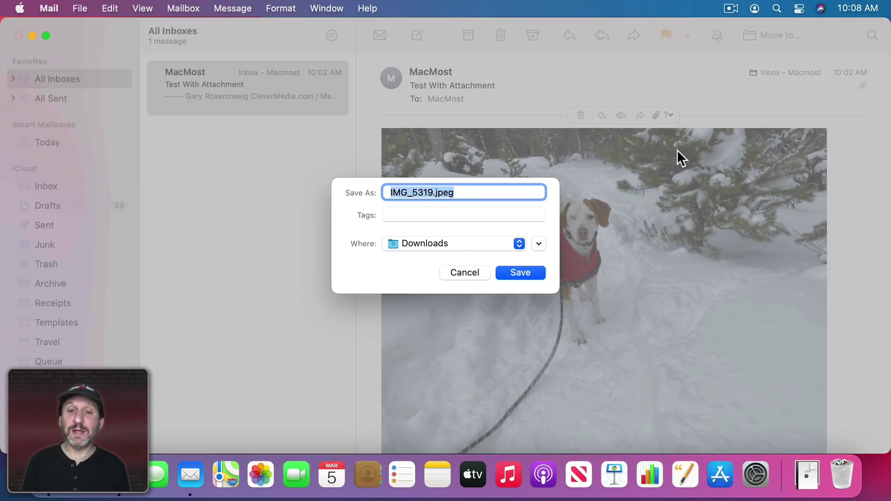
left_click(426, 244)
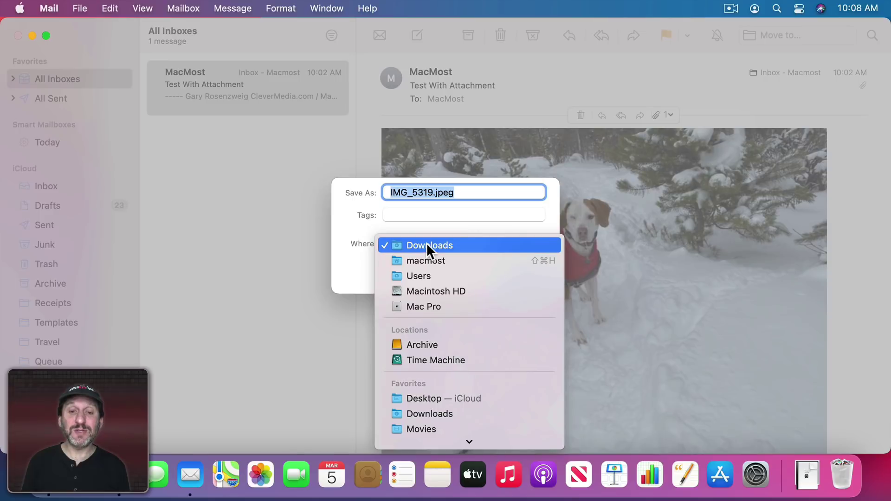
left_click(449, 225)
left_click(508, 271)
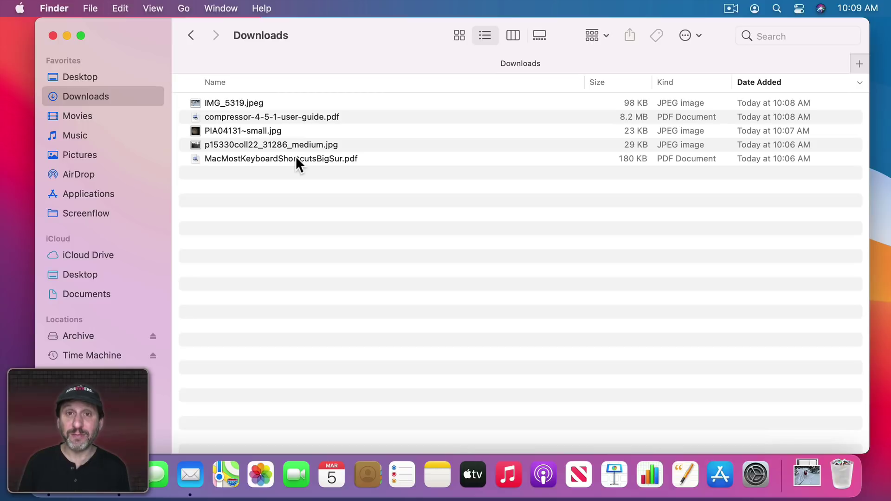
- Quick Look the dog photo IMG_5319.jpeg, then open it in Preview and close it
left_click(224, 100)
key("space")
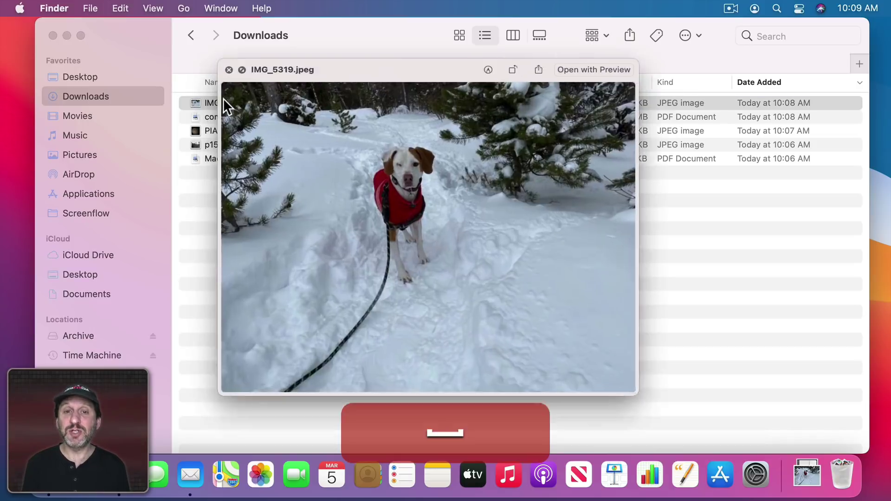
key("space")
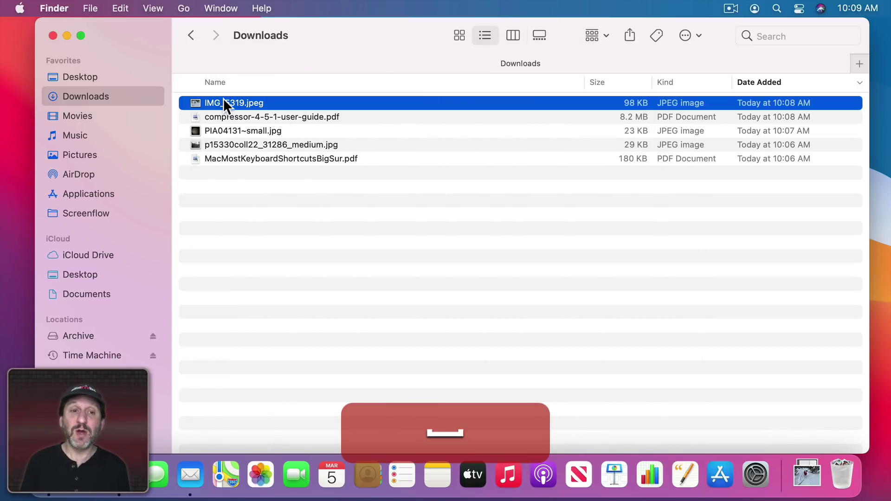
double_click(223, 100)
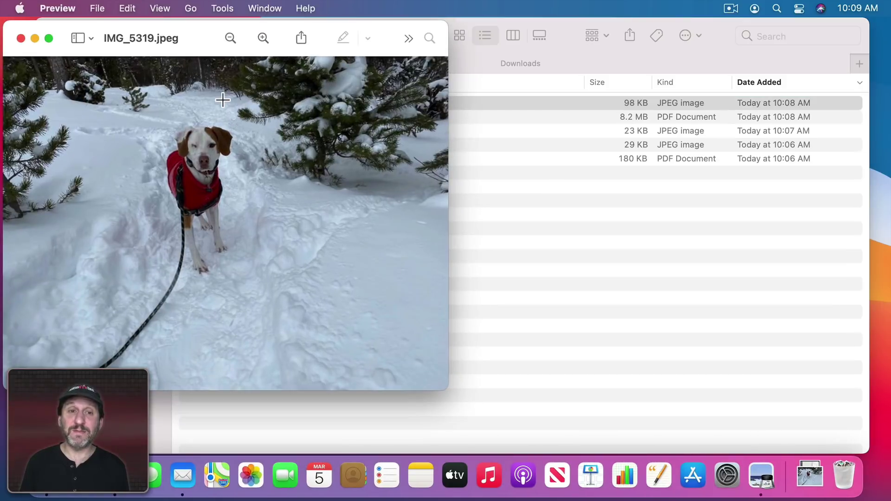
left_click(20, 38)
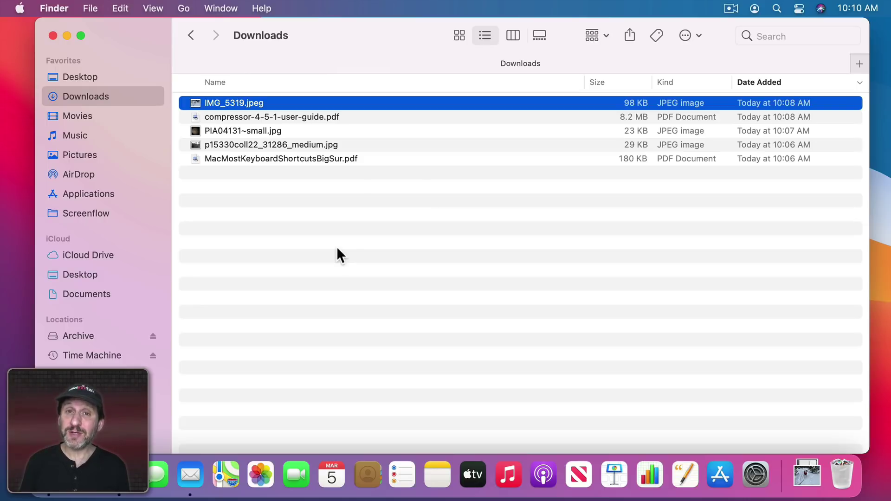
- Narrow the Downloads window and open a second Finder window showing Documents
left_click_drag(36, 19, 469, 6)
left_click(307, 44)
key("super+n")
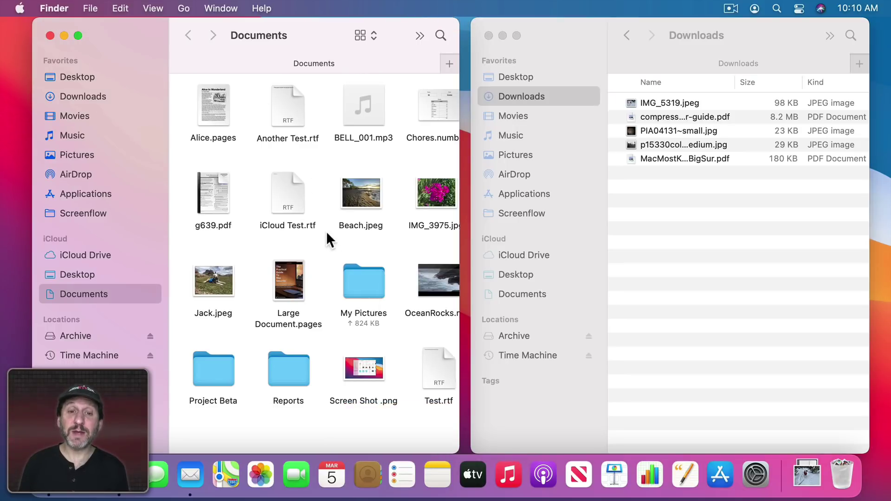
- Move the dog photo to My Pictures, Compressor guide to Project Beta, Mars image to Reports
left_click_drag(670, 103, 364, 276)
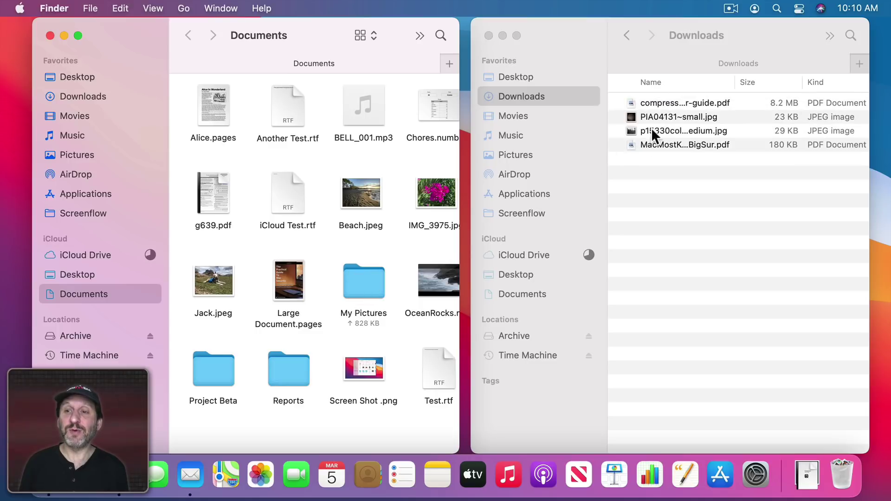
left_click_drag(674, 102, 212, 367)
left_click_drag(673, 106, 294, 369)
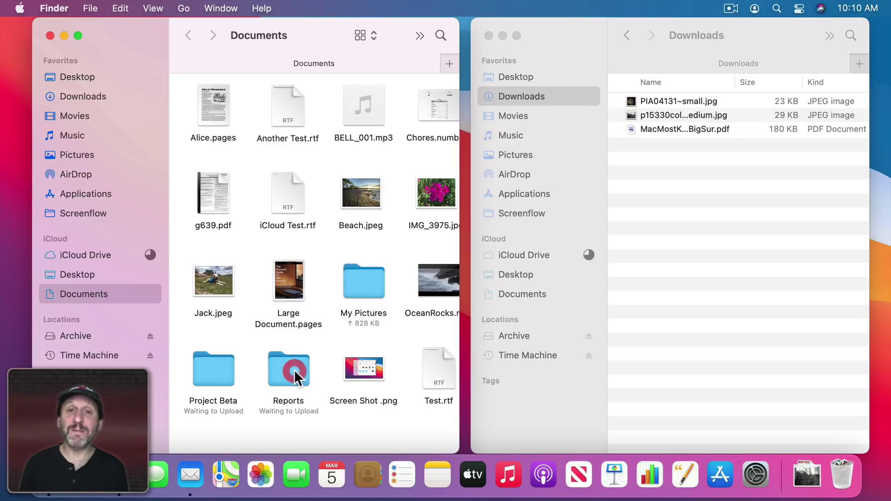
left_click(588, 155)
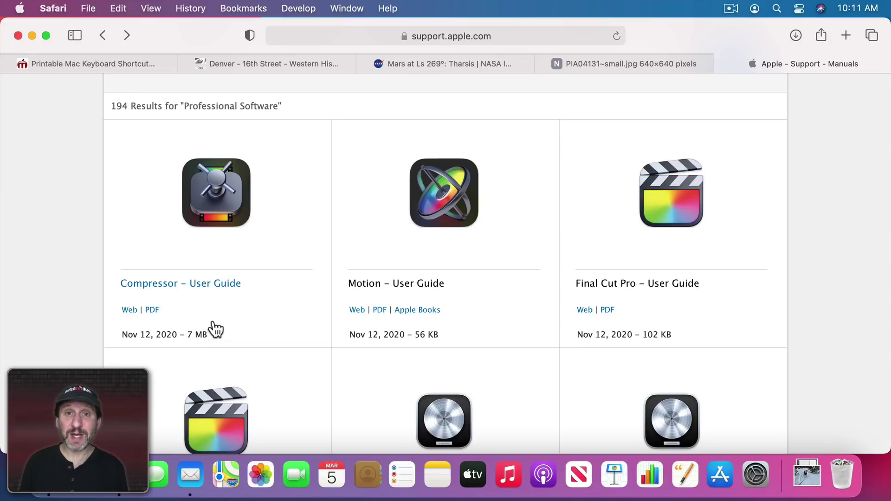
- Use Download Linked File As for the Compressor and shortcuts PDFs; drag the Mars image into My Pictures
right_click(151, 310)
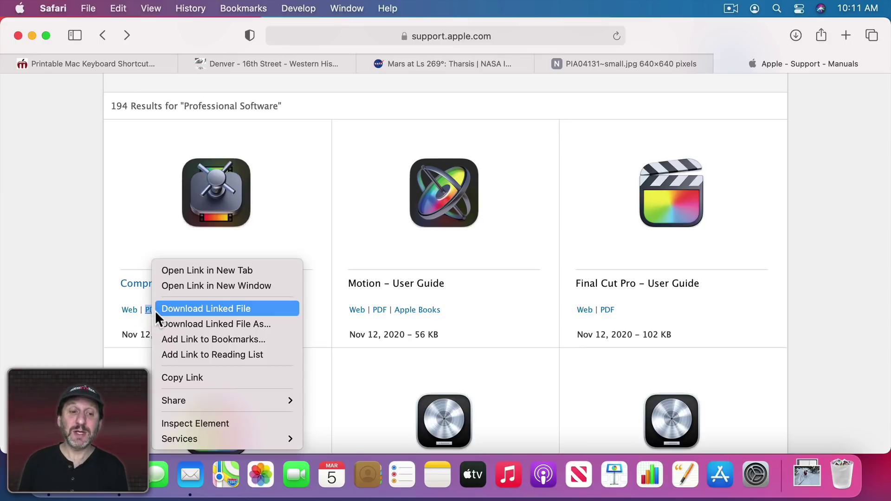
left_click(235, 323)
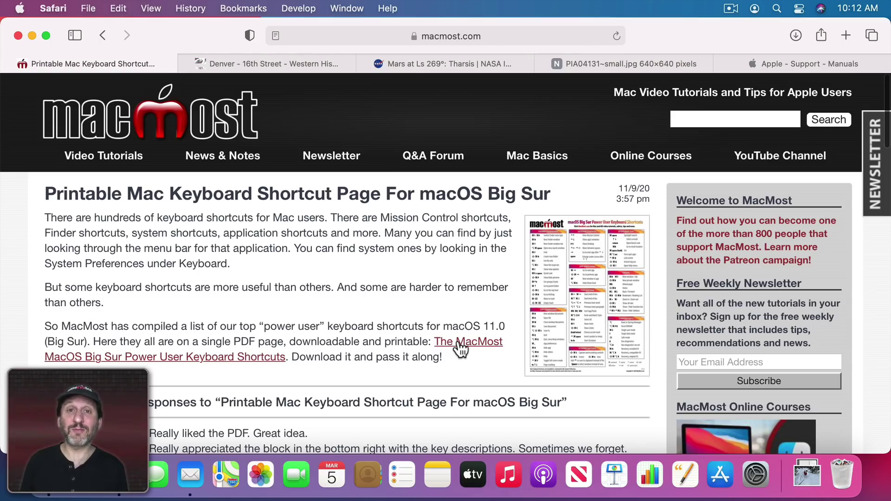
right_click(458, 342)
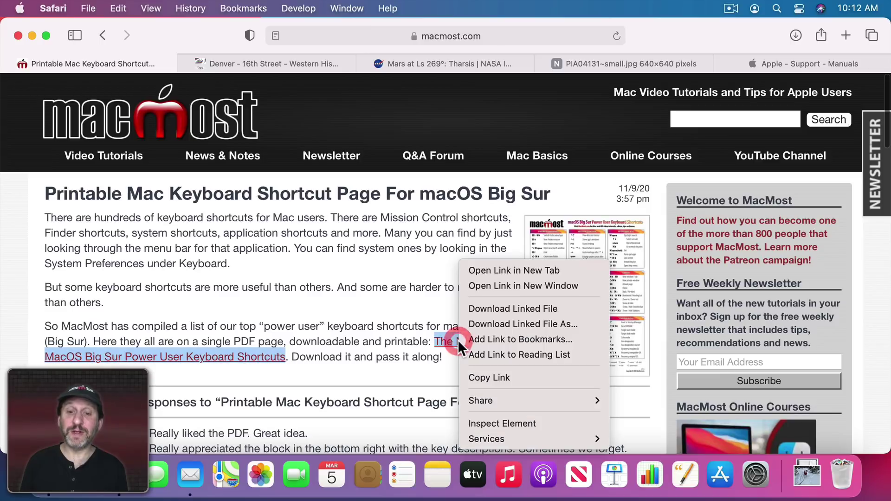
left_click(495, 324)
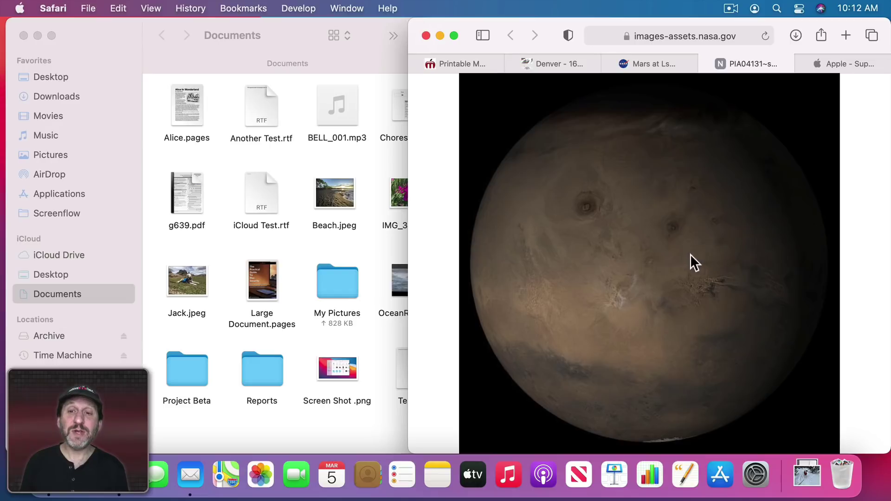
left_click_drag(690, 256, 342, 285)
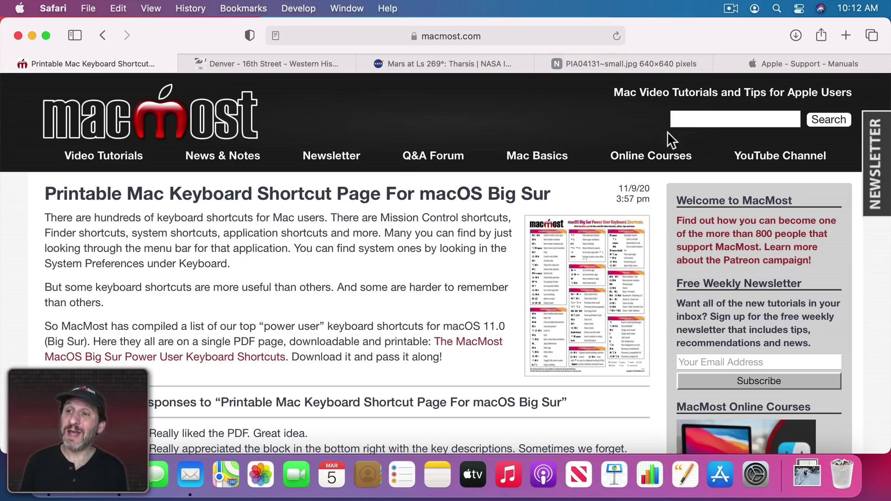
left_click(796, 35)
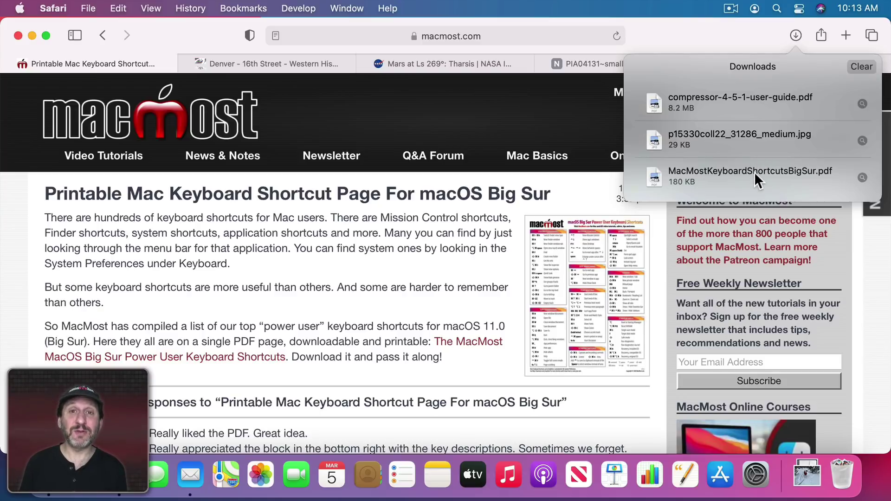
left_click(862, 104)
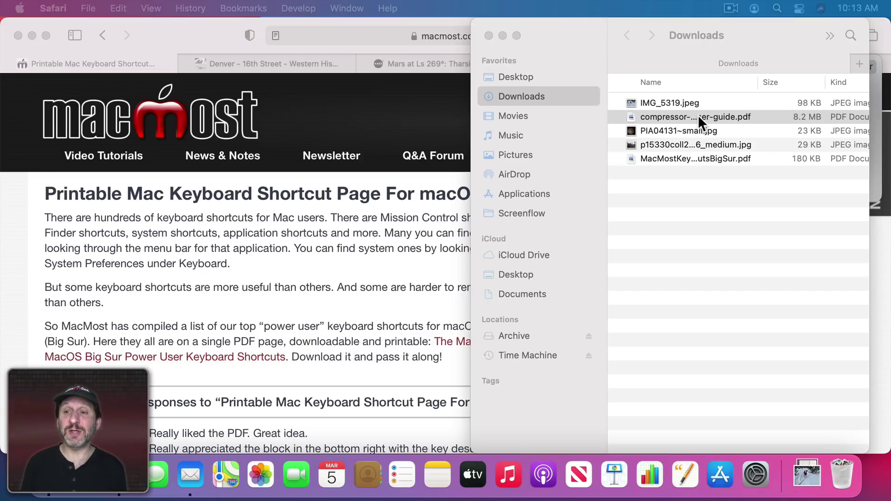
left_click(489, 36)
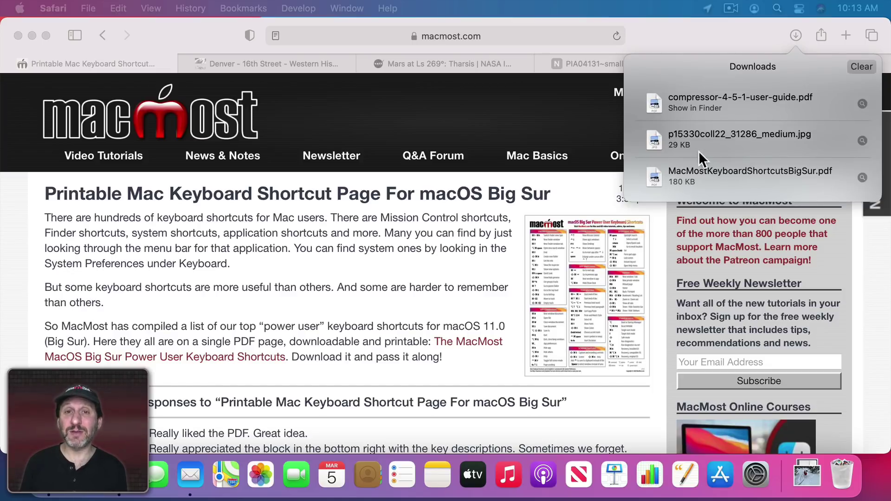
double_click(654, 106)
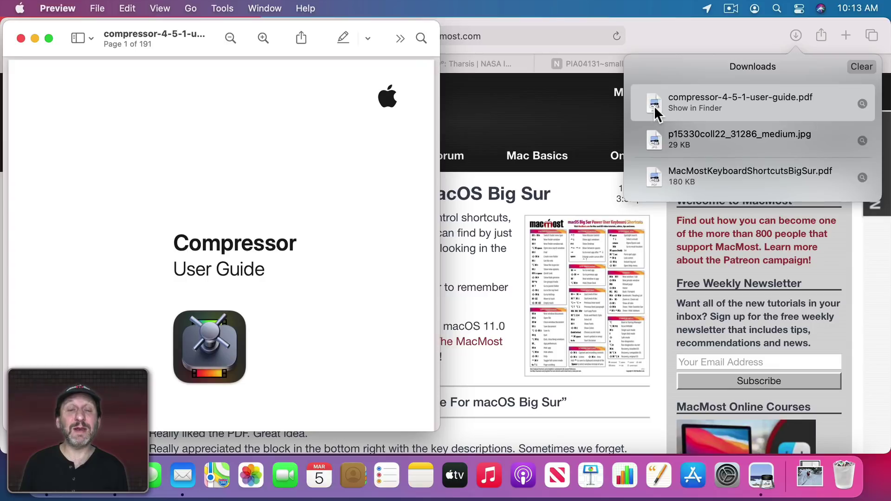
key("cmd+w")
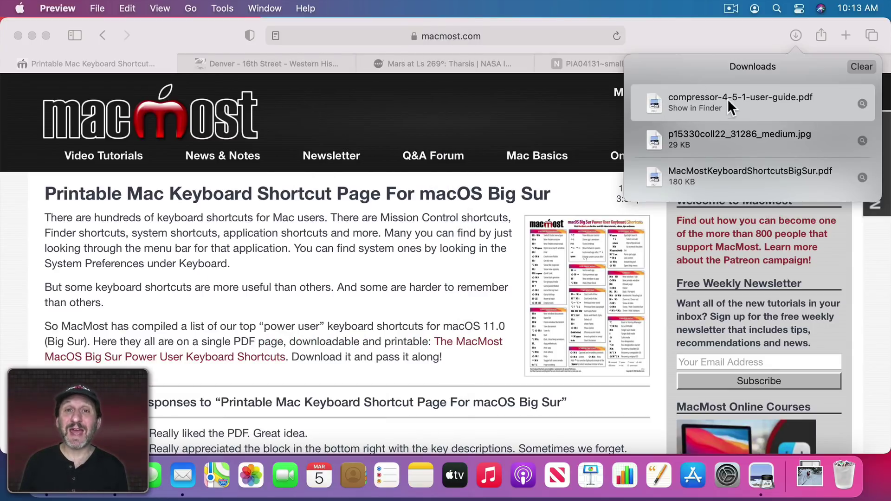
left_click(706, 108)
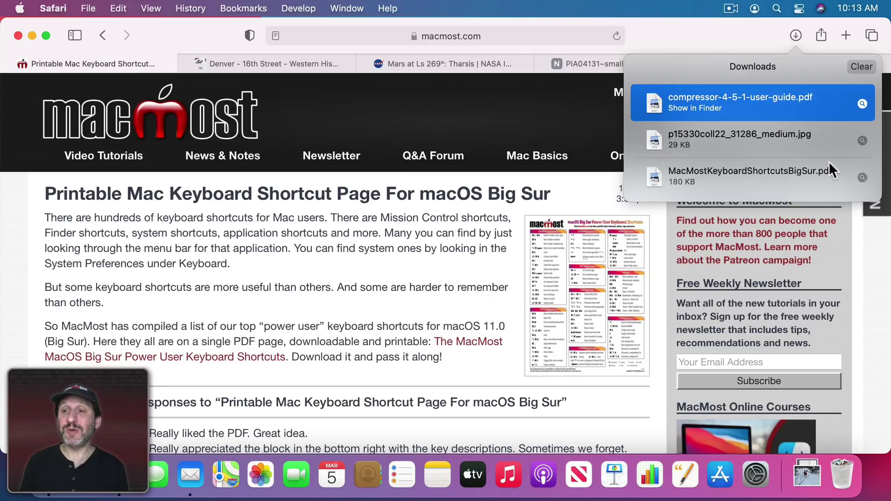
- In Safari Preferences, keep removing download list items after one day
left_click(53, 9)
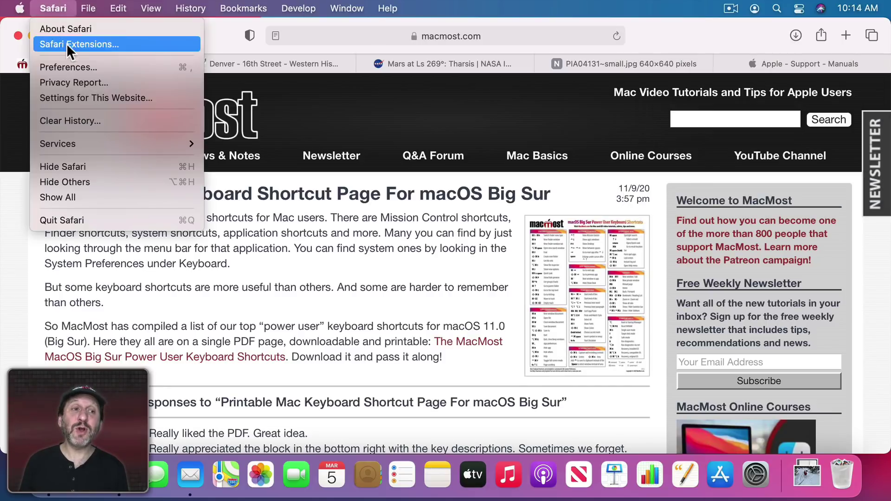
left_click(72, 68)
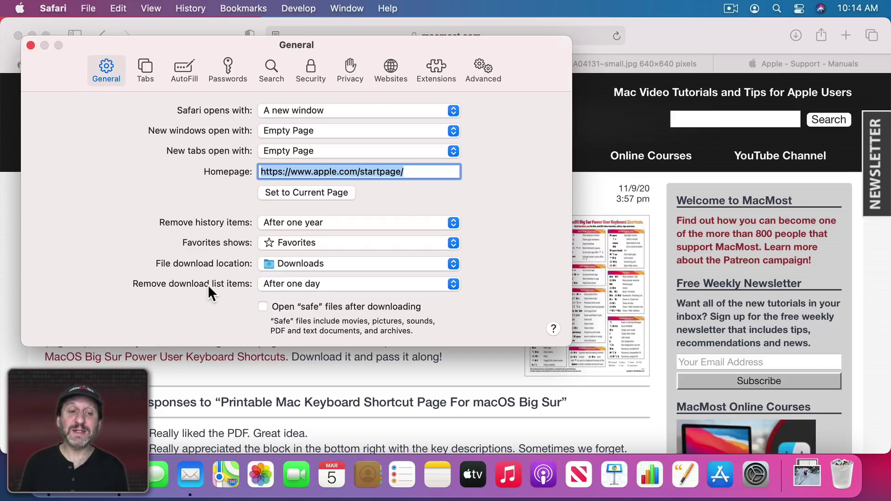
left_click(292, 284)
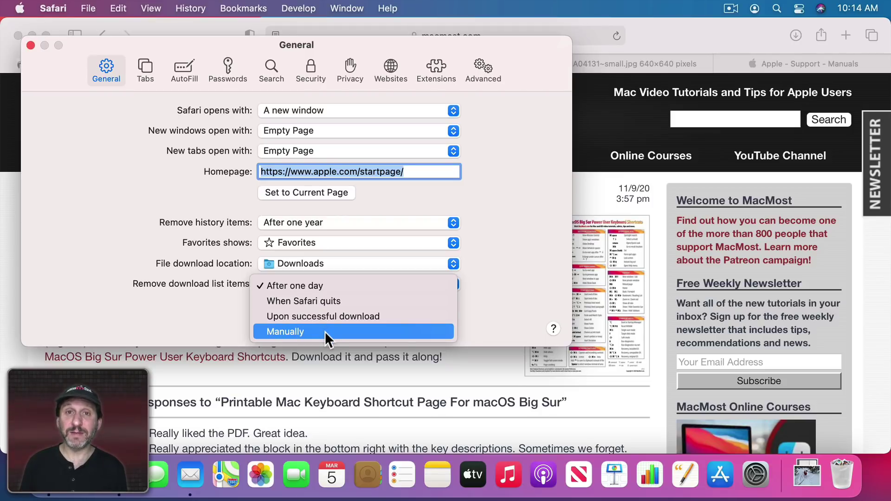
left_click(327, 285)
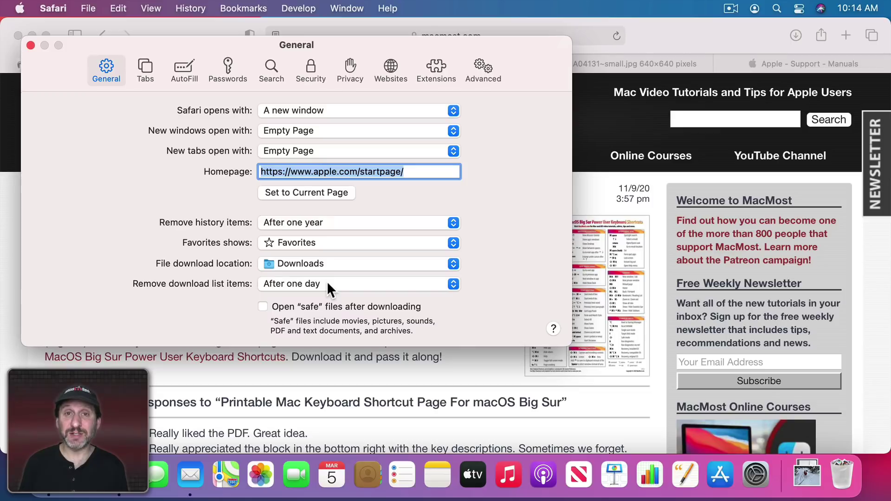
- Set File download location to Ask for each download and test it on the shortcuts PDF
left_click(274, 268)
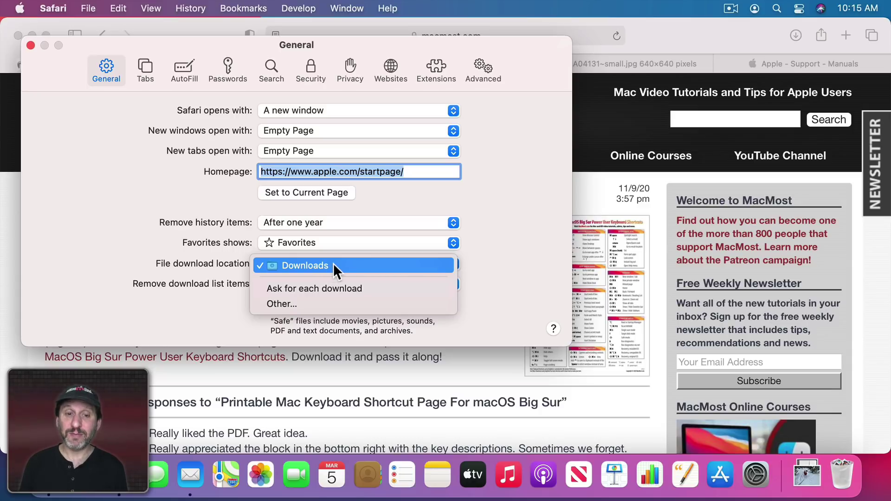
left_click(330, 290)
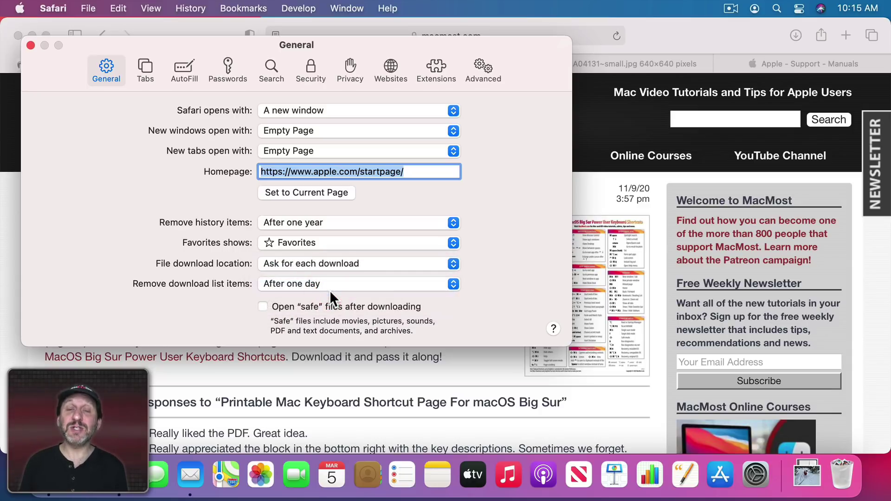
key("super+w")
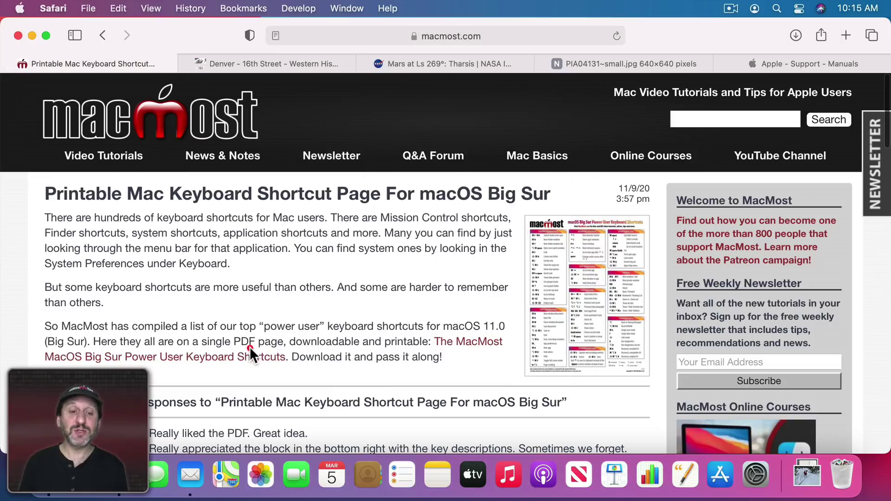
left_click(224, 361)
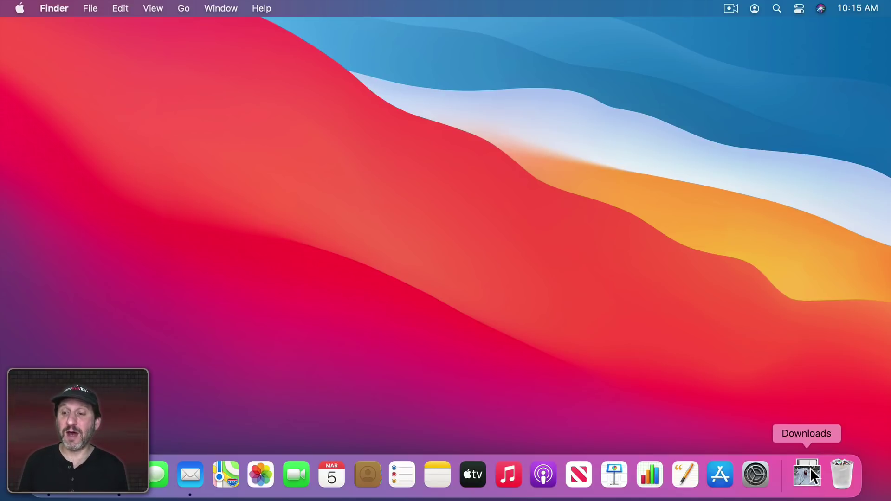
- Drag the Downloads stack out of the Dock, then add the home folder's Downloads back to it
mouse_move(810, 468)
left_mouse_down()
mouse_move(765, 122)
mouse_move(781, 72)
mouse_move(821, 439)
mouse_move(812, 483)
left_mouse_up()
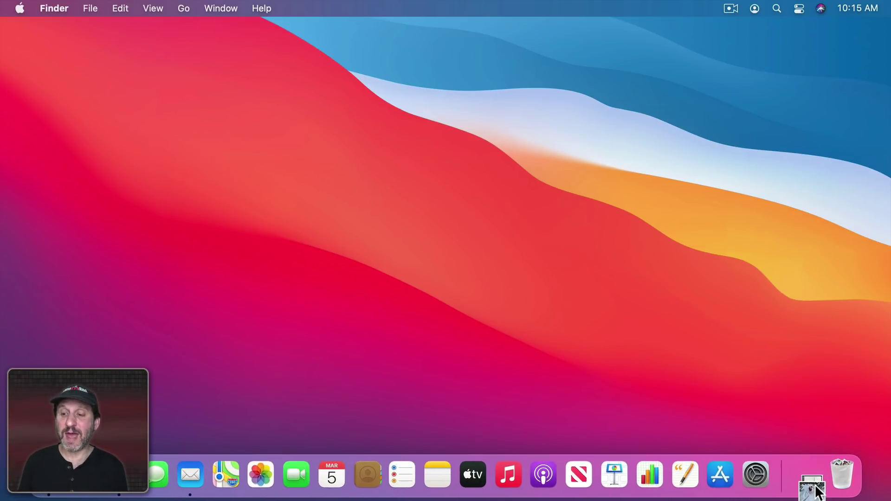
key("super+n")
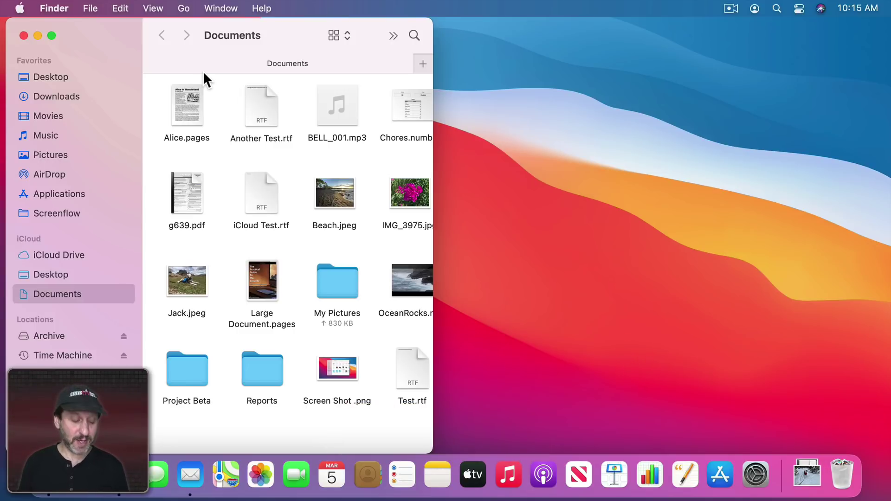
key("shift+super+h")
left_click(265, 102)
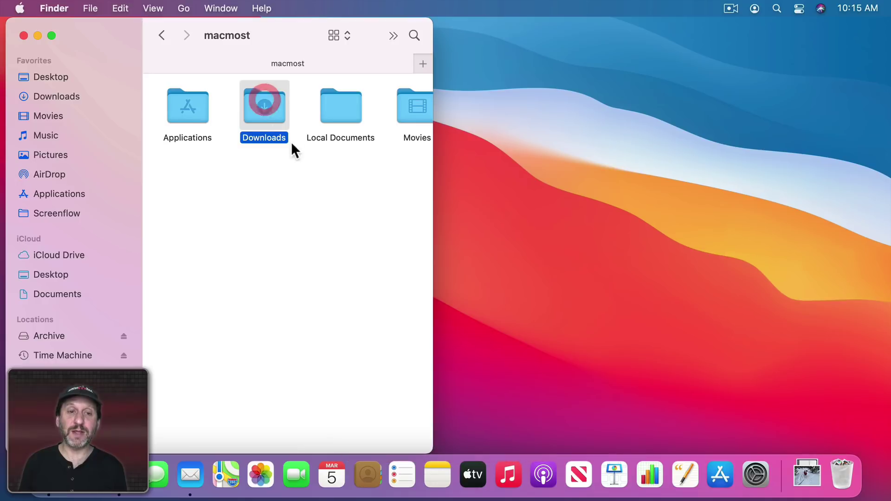
left_click_drag(291, 142, 434, 239)
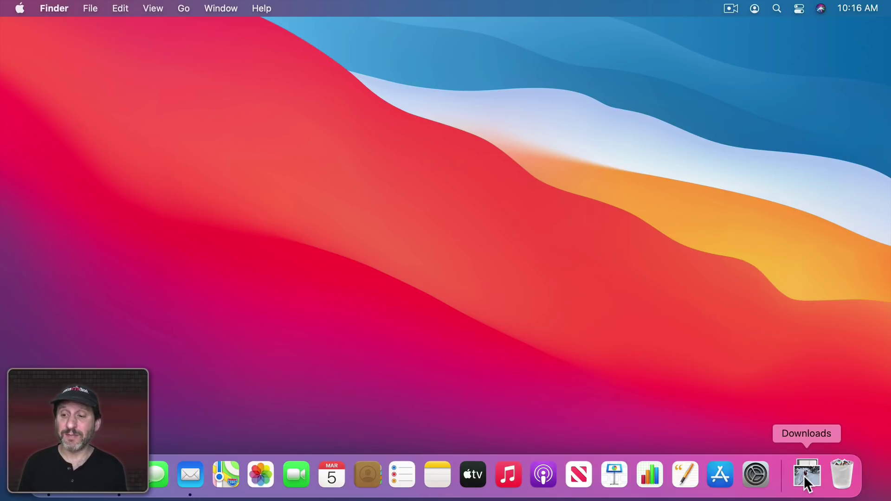
- View the Dock's Downloads stack contents as a list, then close the list
left_click(806, 468, "ctrl")
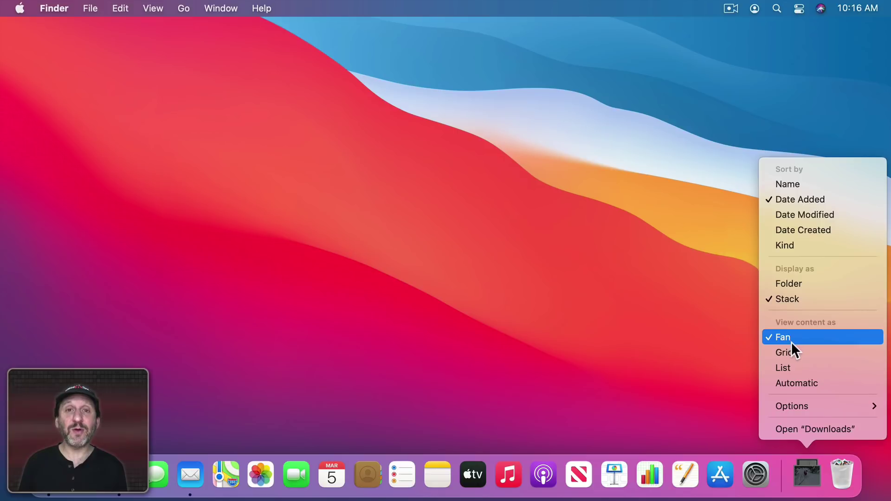
left_click(790, 364)
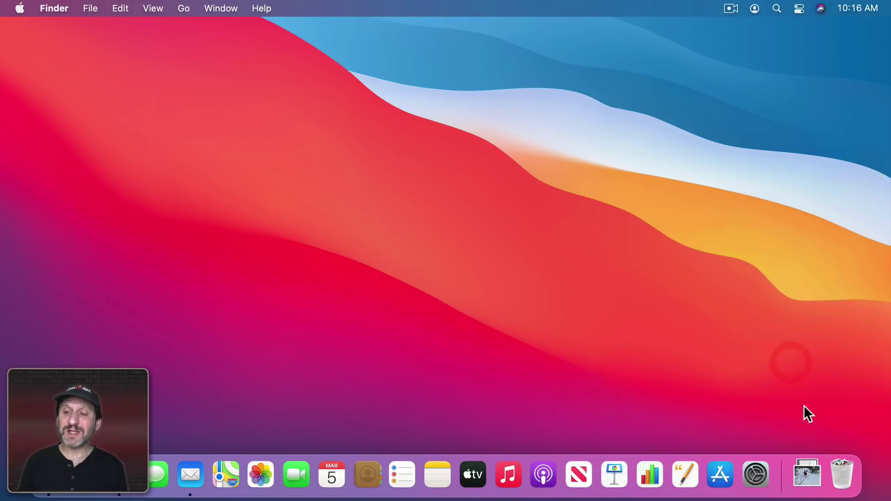
left_click(810, 479)
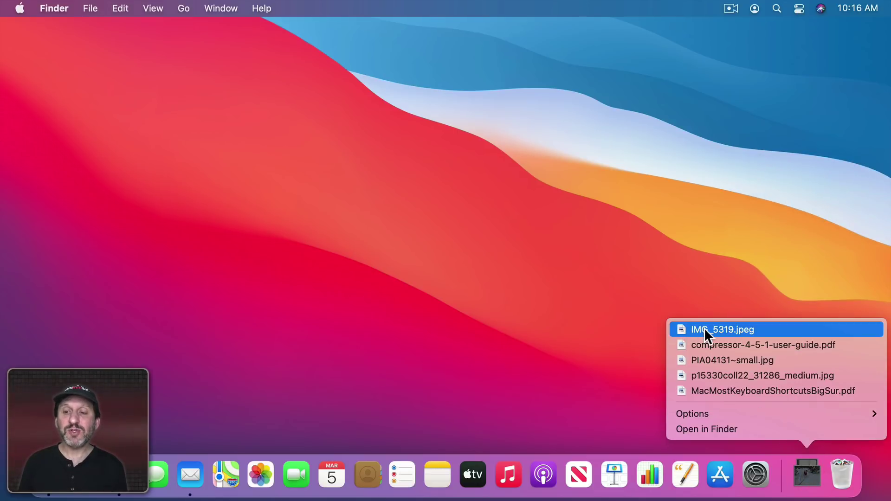
left_click(590, 229)
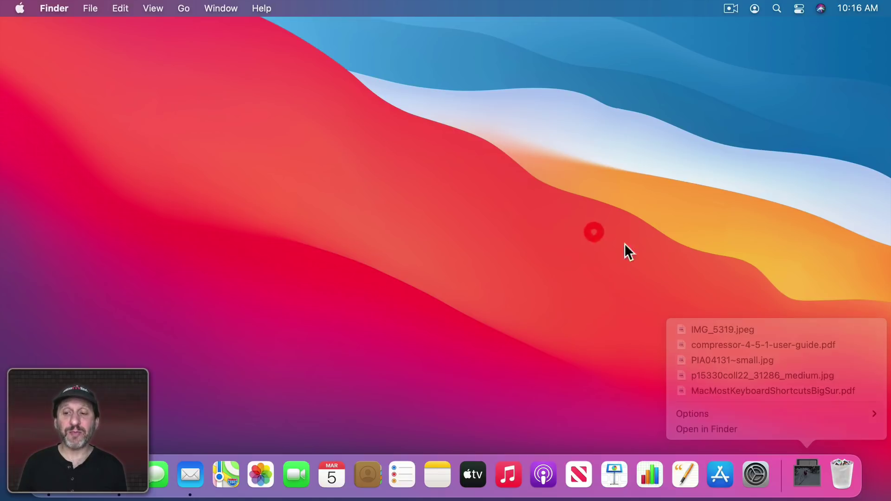
- Switch the Downloads stack to Grid view and set it to display as a Folder
left_click(807, 473, "ctrl")
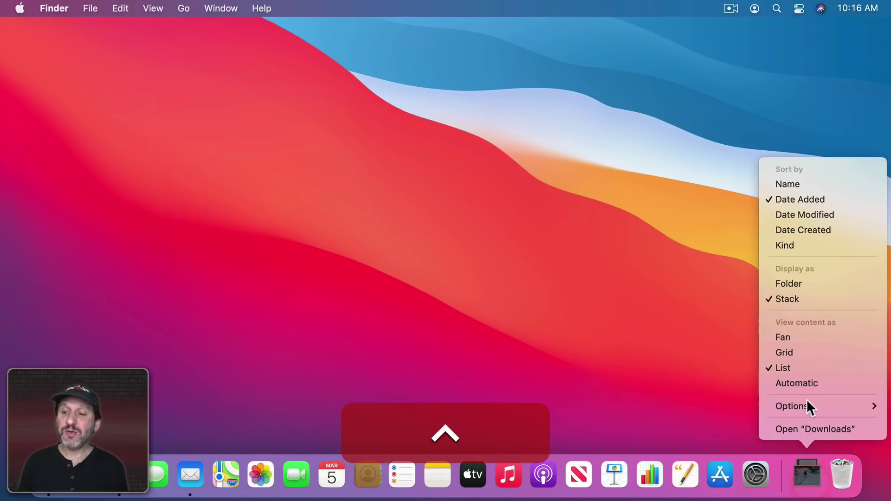
left_click(798, 355)
left_click(810, 478)
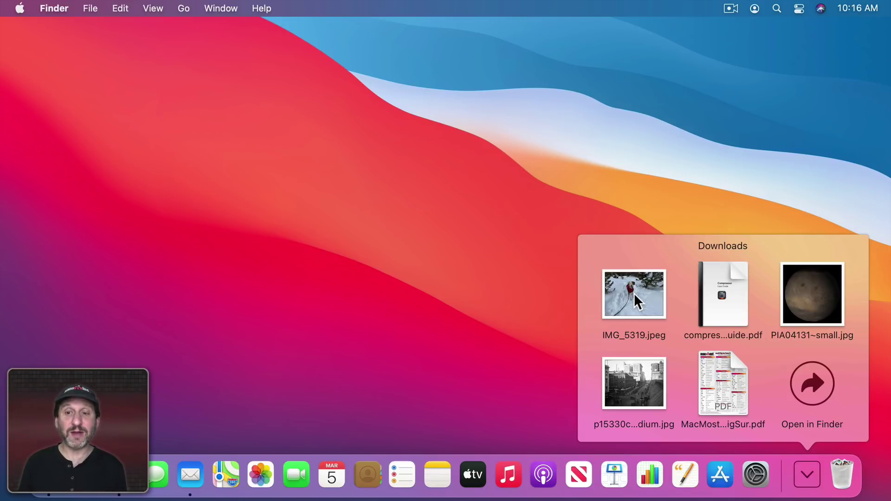
left_click_drag(634, 293, 356, 143)
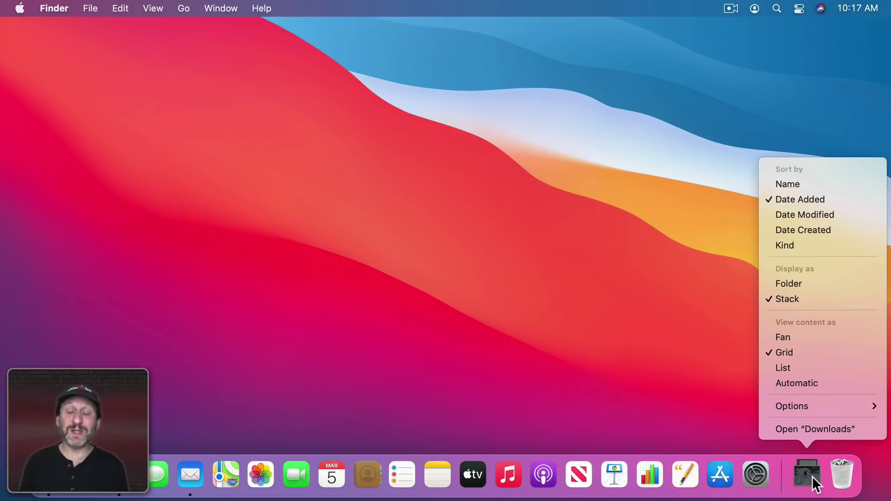
left_click(798, 284)
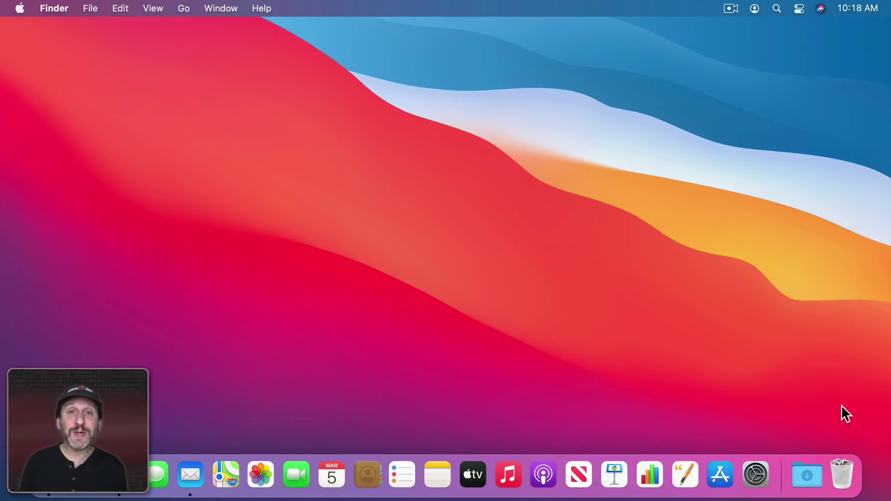
- Open Downloads in a Finder window from the Dock grid and select IMG_5319.jpeg
left_click(810, 472)
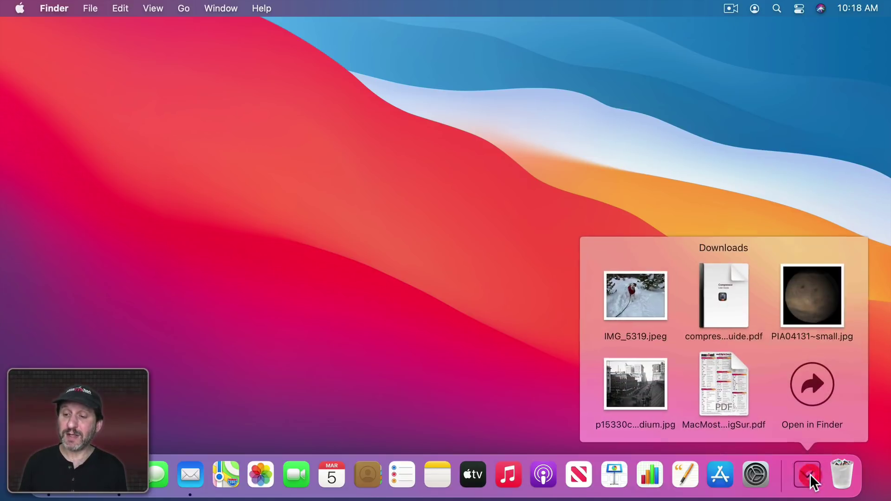
left_click(810, 395)
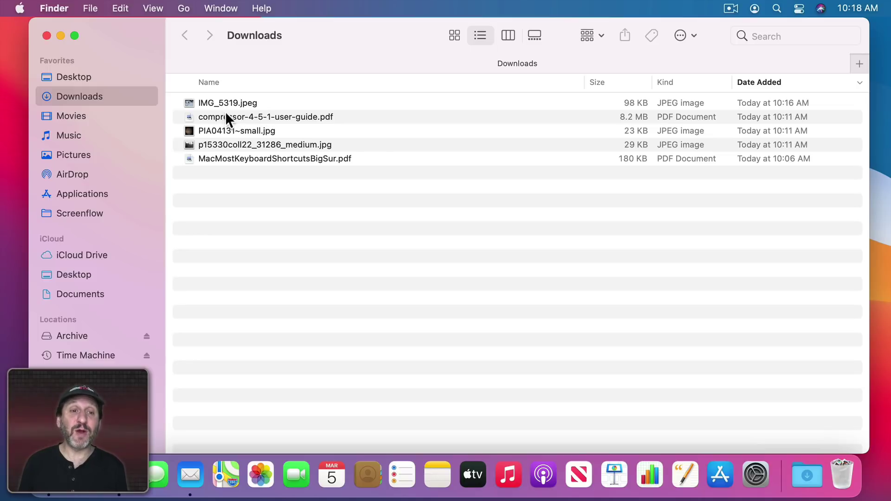
left_click(211, 103)
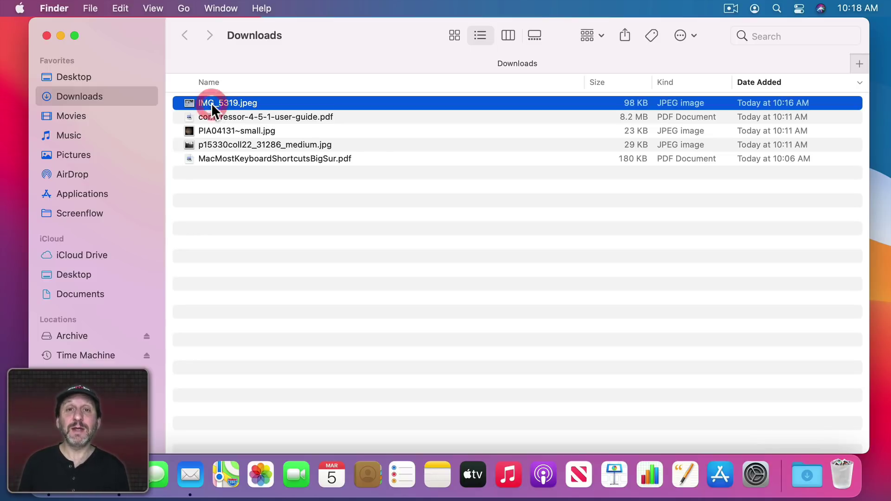